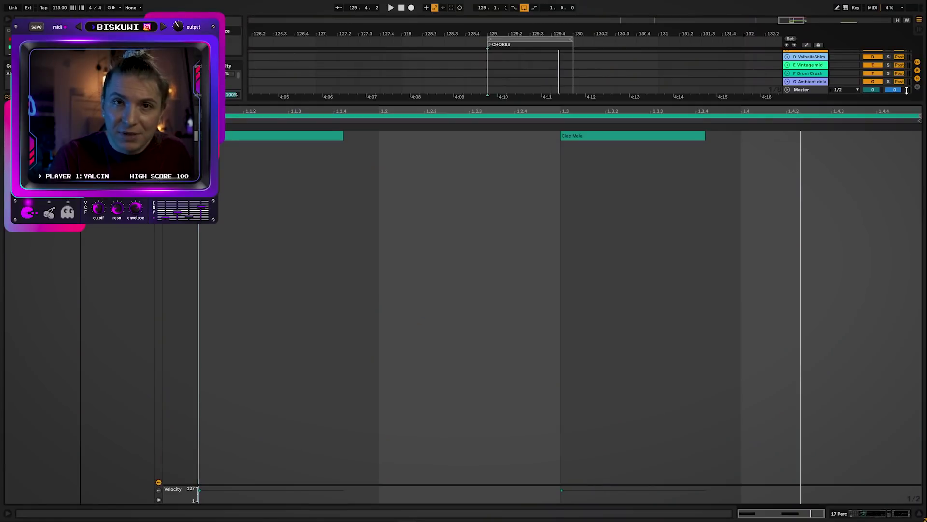
# Halve the timing of the two Clap Melo notes in the Perc clip and set the clip's loop to two beats
pyautogui.moveTo(867, 221); pyautogui.dragTo(208, 108)
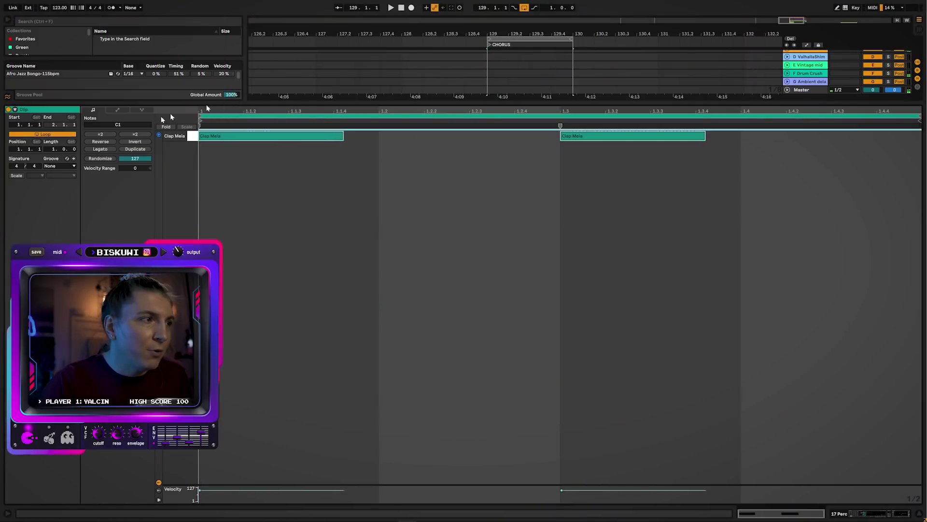
pyautogui.click(98, 135)
pyautogui.click(557, 116)
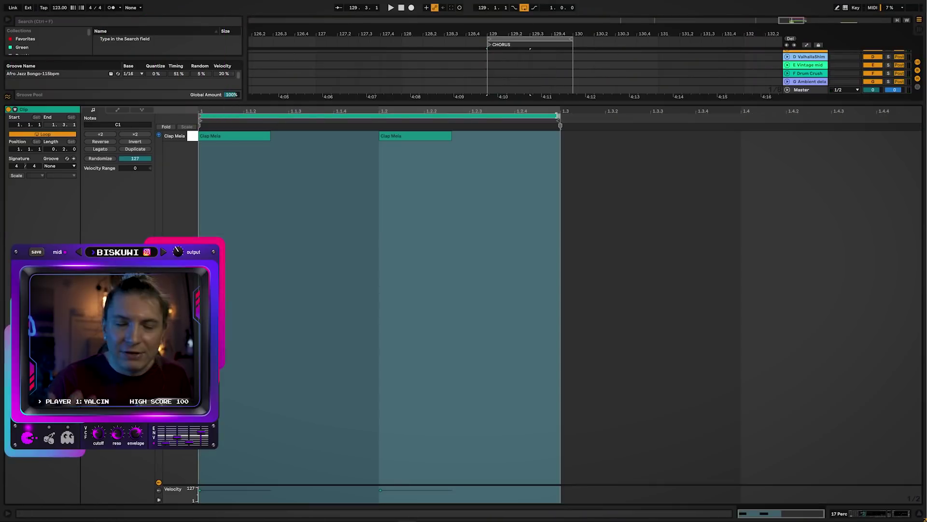
# Halve the timing of all open hi-hat notes in the 16th hats clip, then run playback
pyautogui.hotkey('shift', 'Tab')
pyautogui.doubleClick(542, 139)
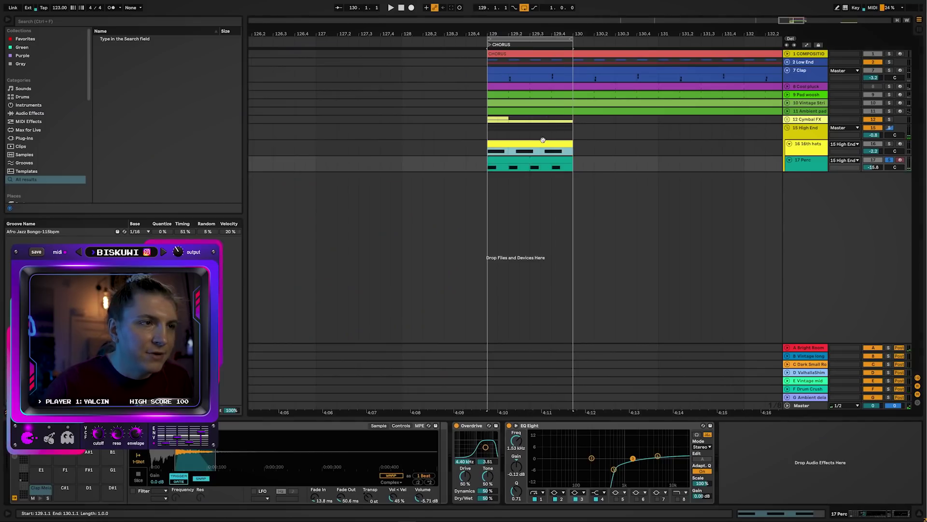
pyautogui.click(174, 136)
pyautogui.click(100, 134)
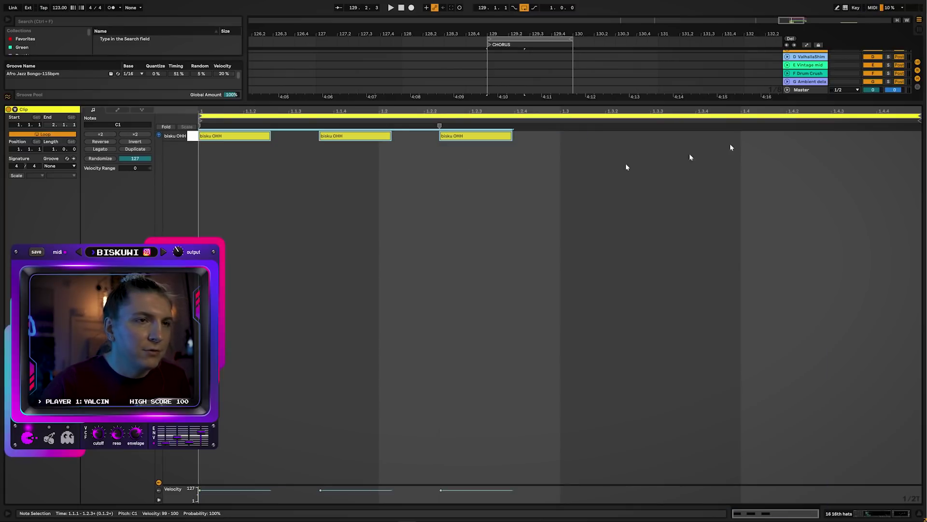
pyautogui.press('space')
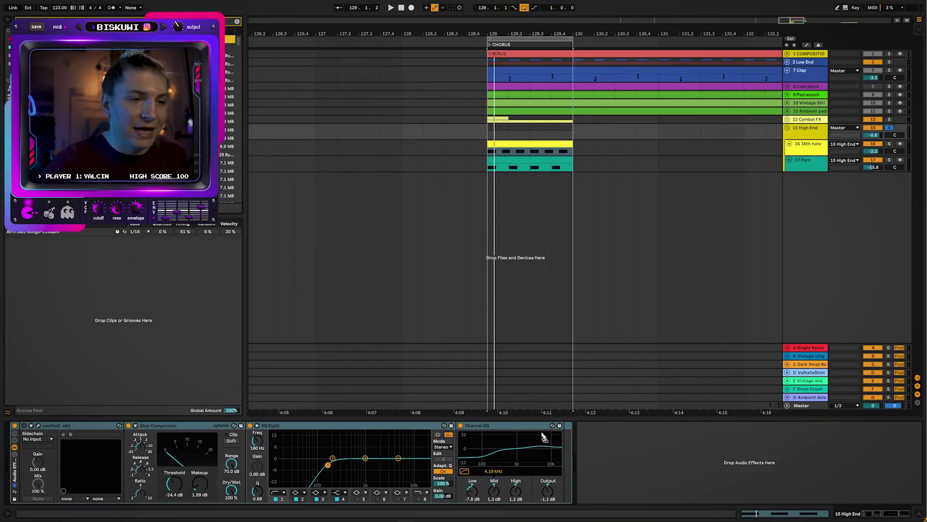
# Compare the chorus with the High End group switched off and on, and lower the Perc track's volume slightly
pyautogui.click(588, 426)
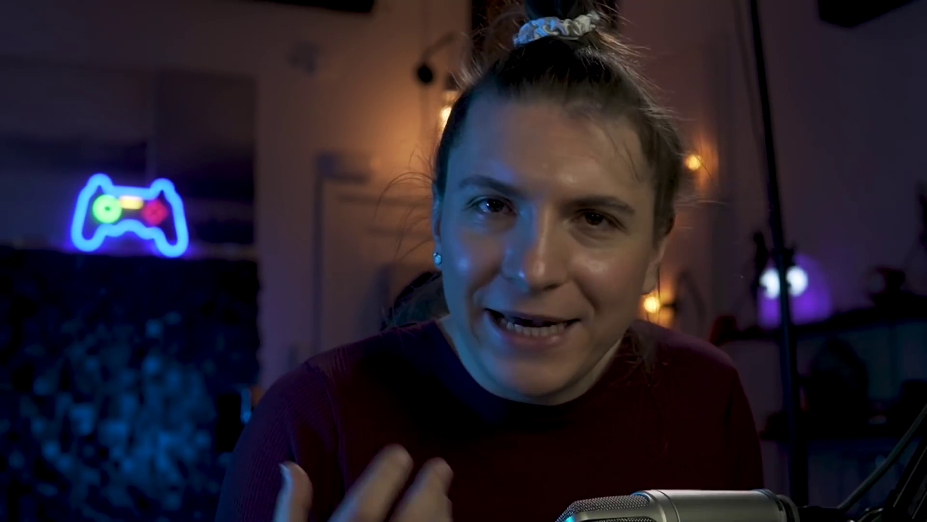
pyautogui.click(874, 128)
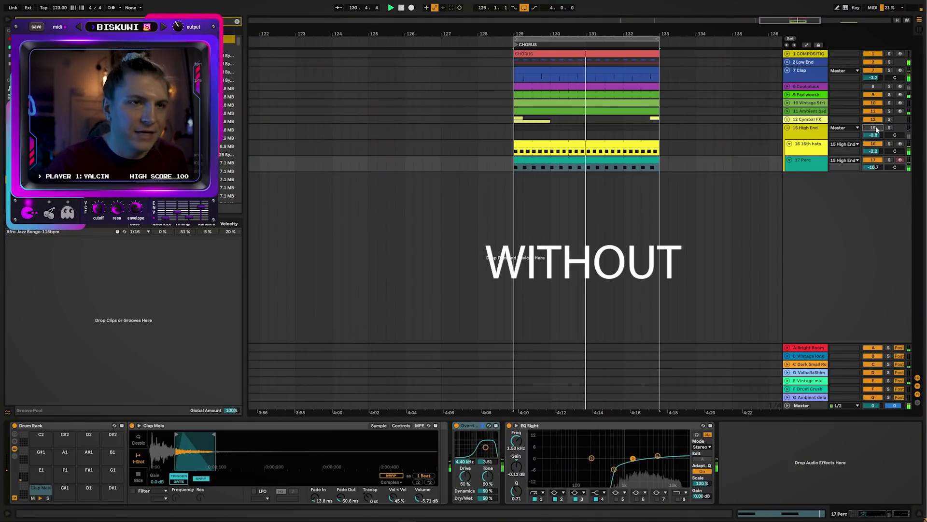
pyautogui.click(874, 128)
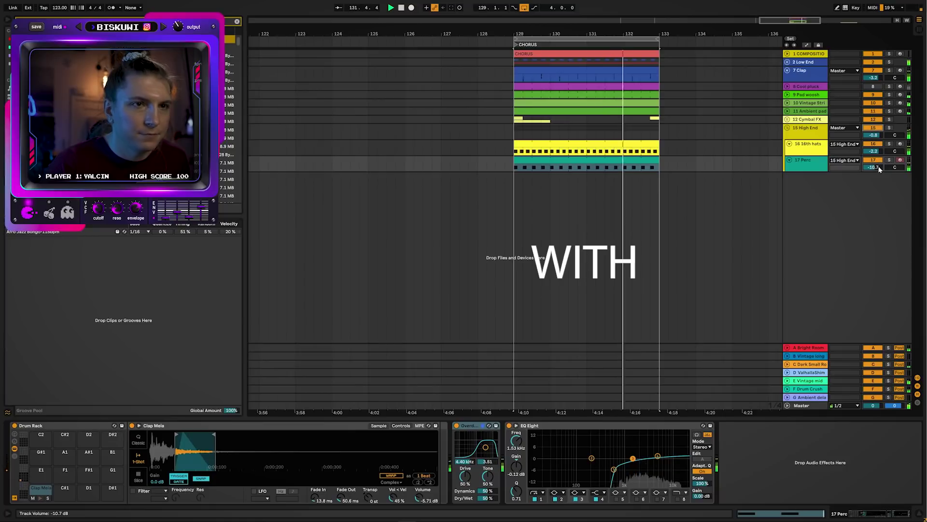
pyautogui.moveTo(873, 167); pyautogui.dragTo(873, 168)
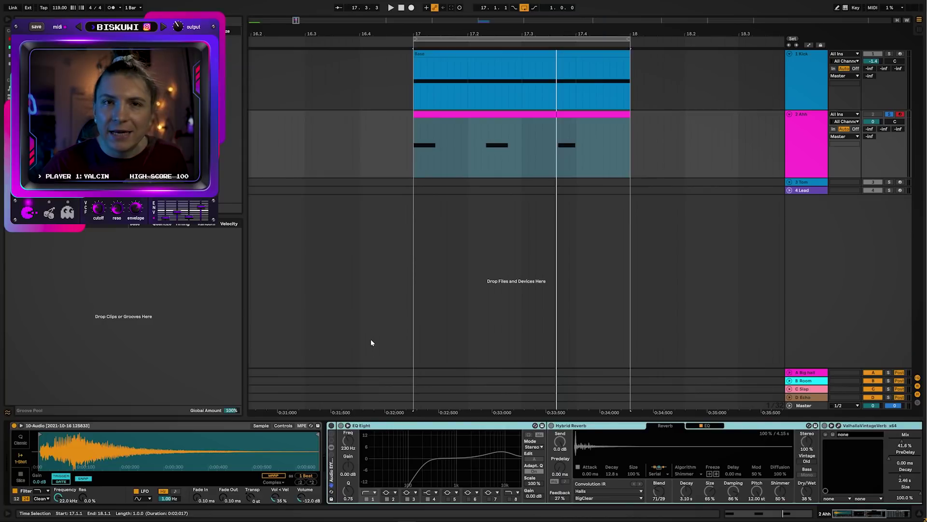
# Switch on the effects on the Ahh track, including ValhallaVintageVerb, and play the loop from bar 17
pyautogui.click(827, 428)
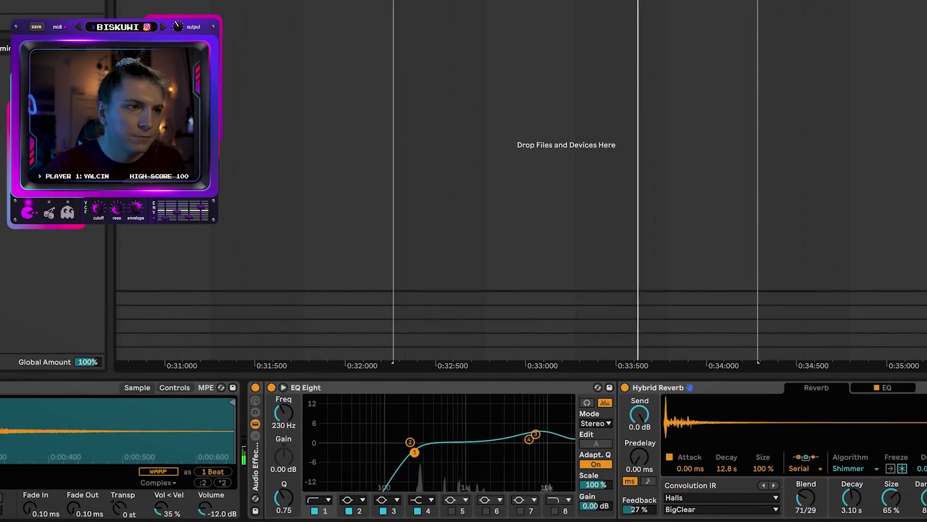
pyautogui.click(749, 384)
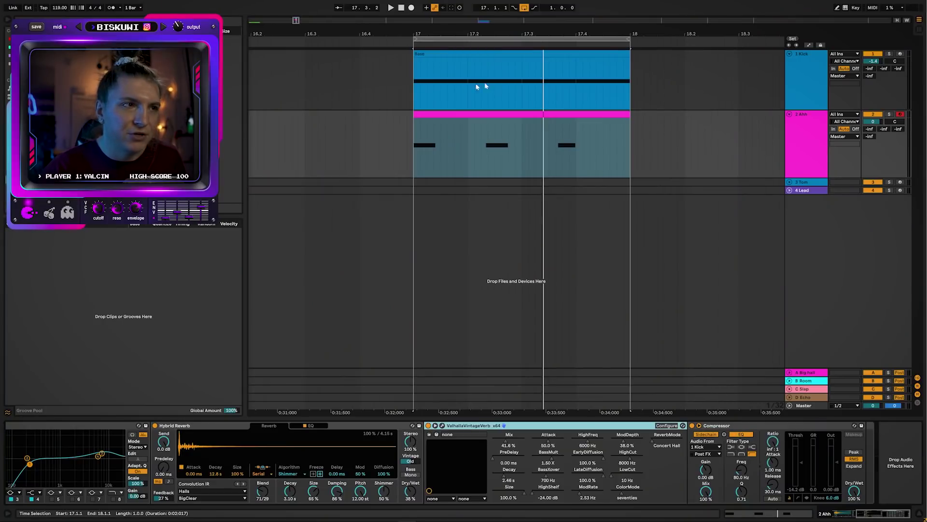
pyautogui.click(414, 139)
pyautogui.press('space')
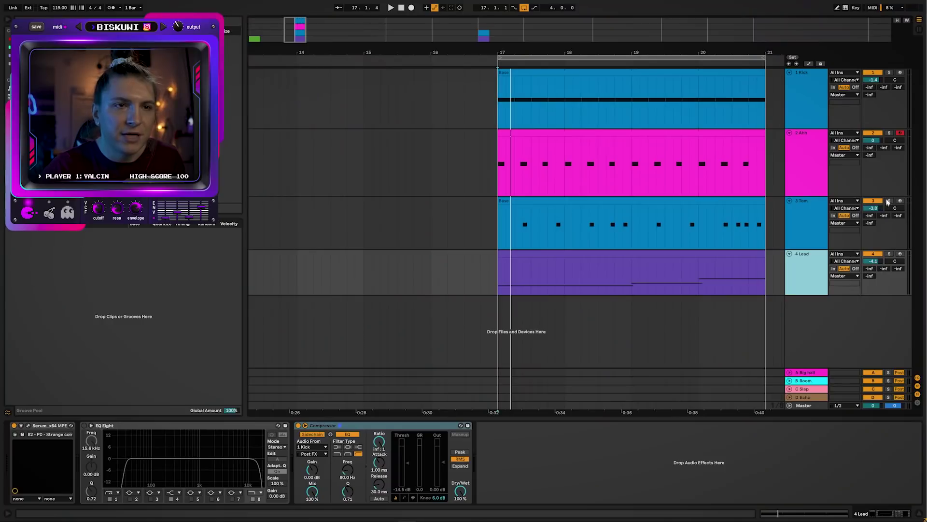
# Audition the Tom and Lead tracks soloed in turn, and show the effects page of the Lead's Serum synth
pyautogui.click(888, 201)
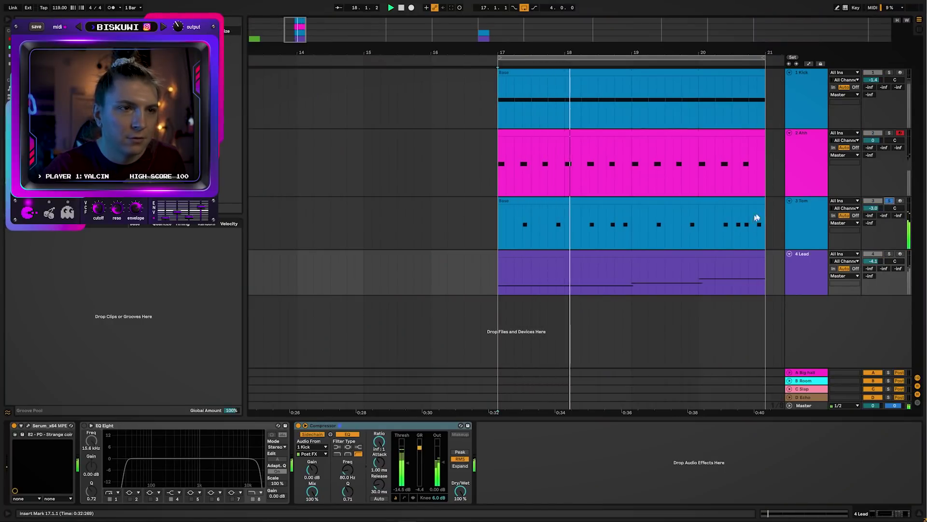
pyautogui.click(806, 224)
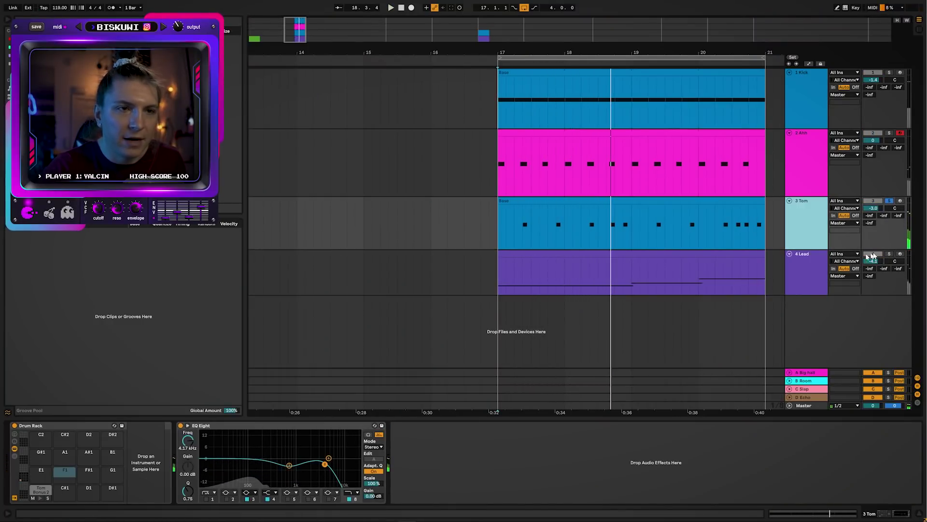
pyautogui.click(889, 254)
pyautogui.click(801, 261)
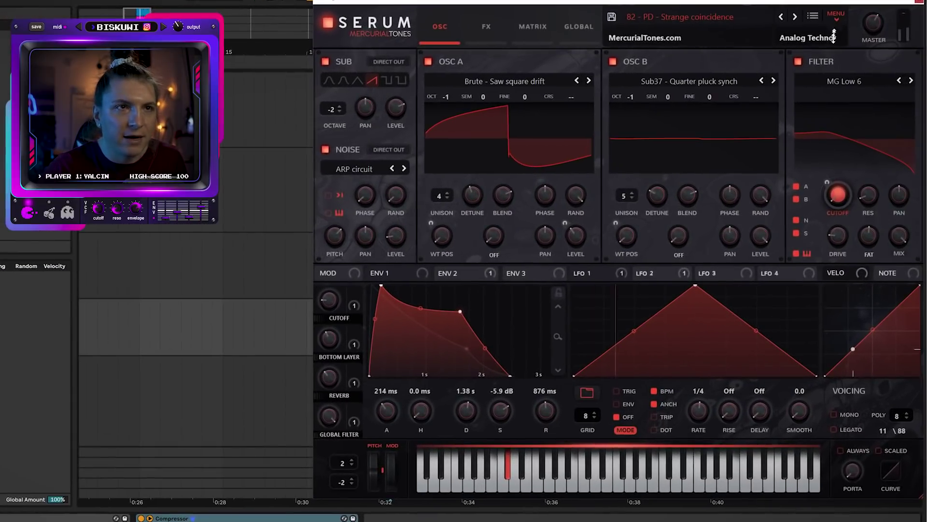
pyautogui.click(491, 28)
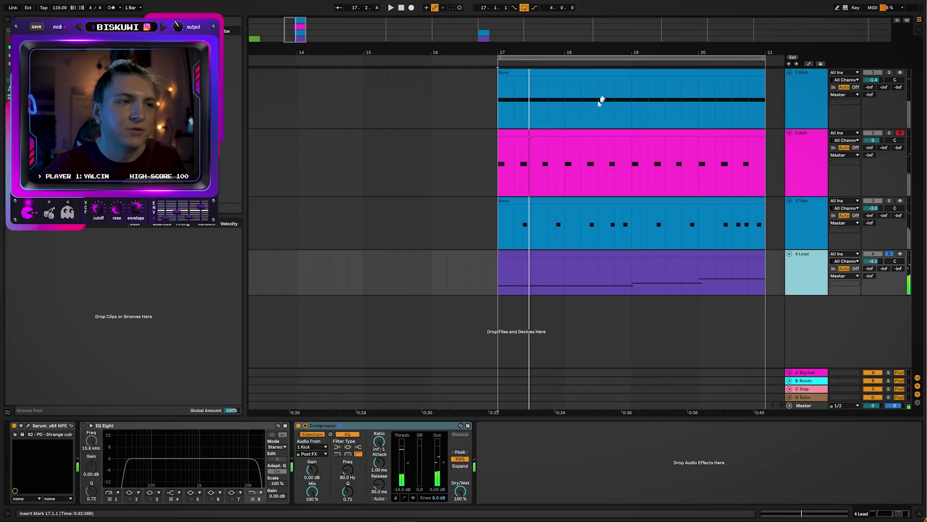
pyautogui.press('space')
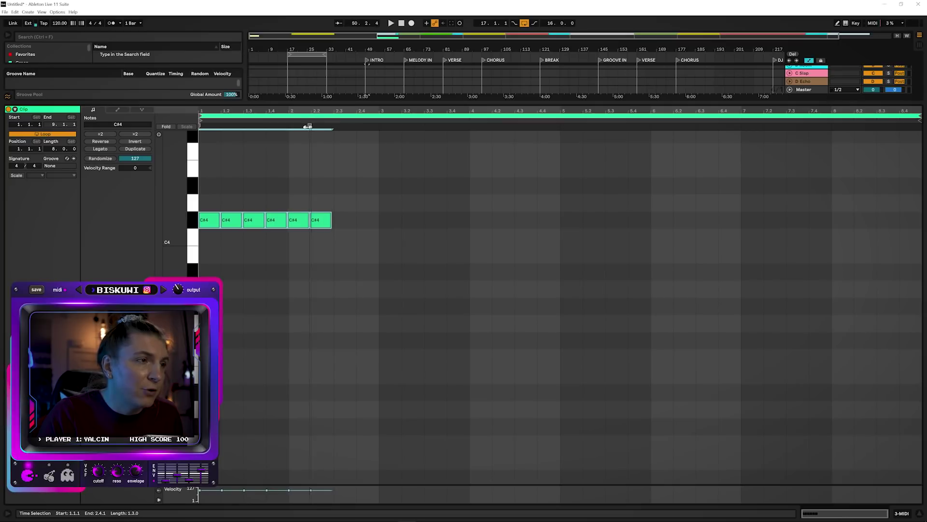
# Delete the surplus C#4 note after the first bar and time-compress the row of A#3 notes
pyautogui.doubleClick(297, 220)
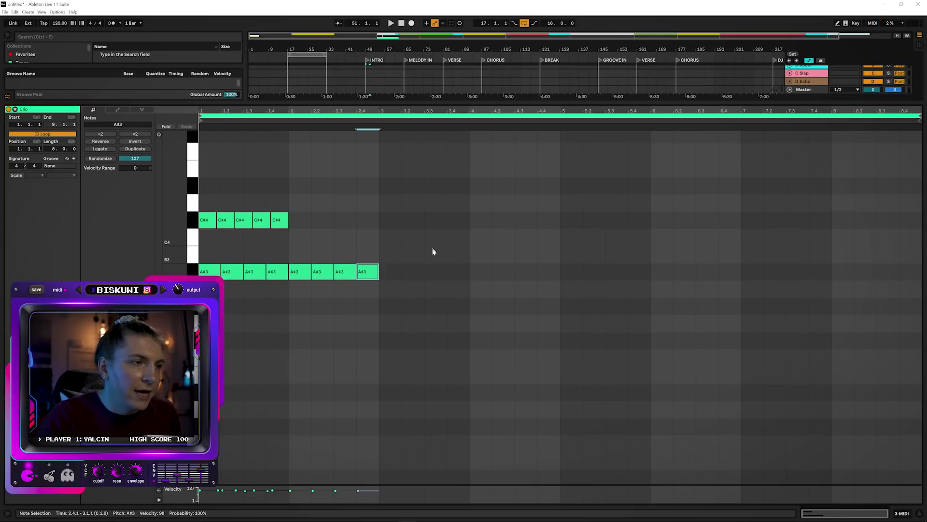
pyautogui.moveTo(431, 257); pyautogui.dragTo(199, 291)
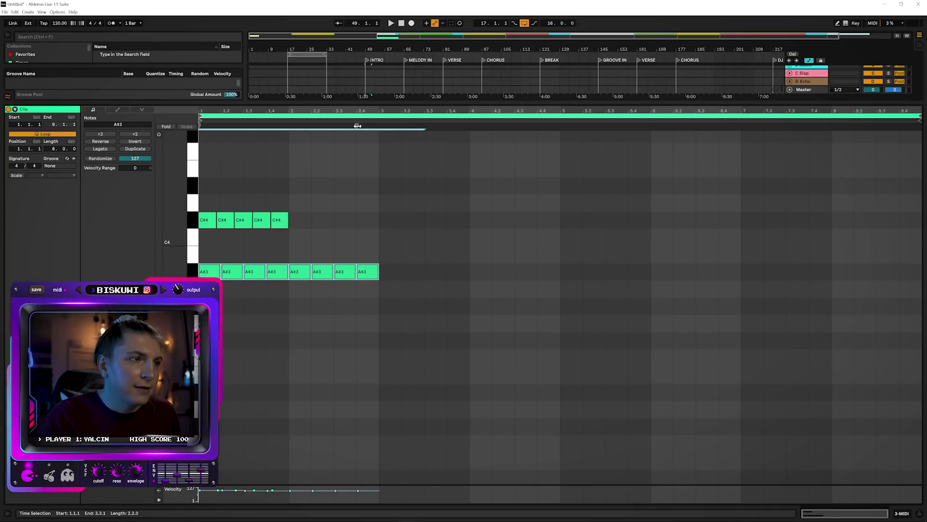
pyautogui.moveTo(354, 128); pyautogui.dragTo(297, 140)
# Loop the range spanned by all notes in the clip
pyautogui.click(293, 147)
pyautogui.hotkey('ctrl', 'a')
pyautogui.hotkey('ctrl', 'l')
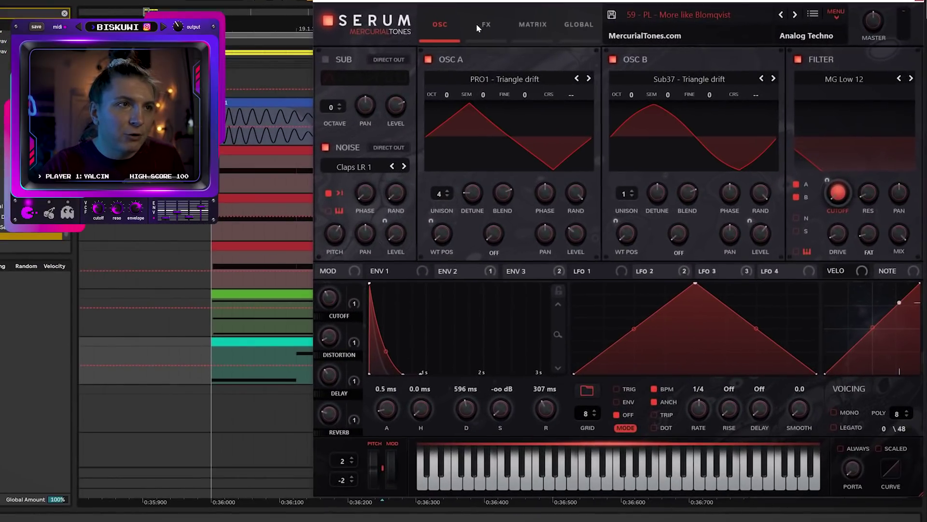
# Check the effects page of the More like Blomqvist preset in Serum and close the synth window
pyautogui.click(505, 23)
pyautogui.click(919, 6)
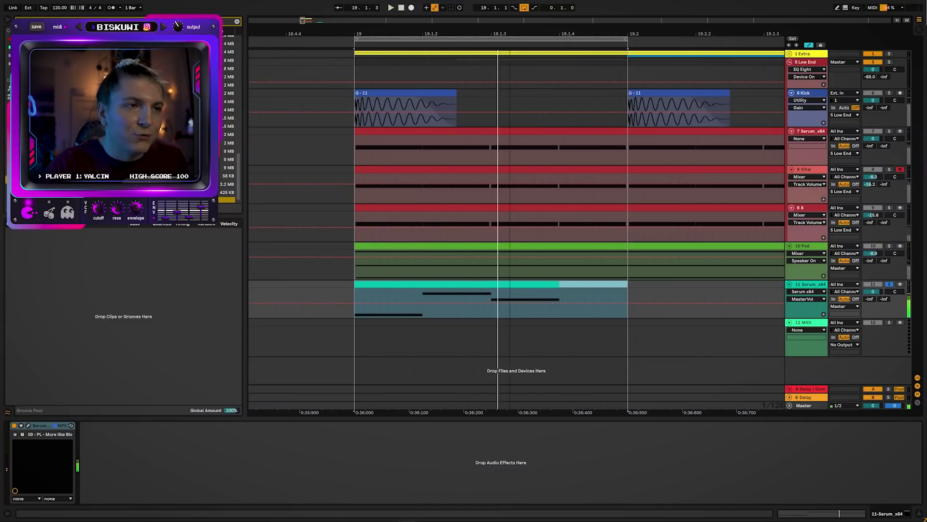
# Extend the repeating Serum clip towards bar 20, set the arrangement loop to bar 19 only, and play it
pyautogui.keyDown('ctrl'); pyautogui.scroll(-4, 506, 96); pyautogui.keyUp('ctrl')
pyautogui.moveTo(551, 290); pyautogui.dragTo(720, 291)
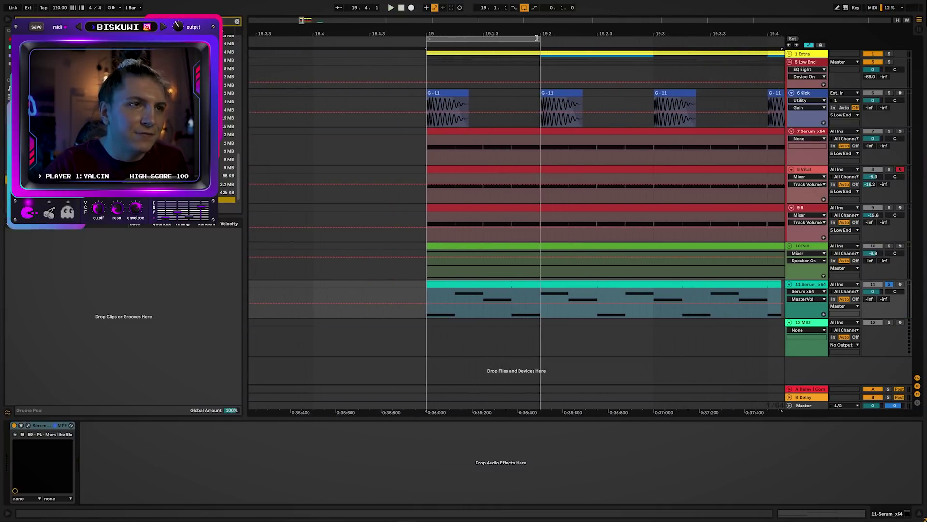
pyautogui.moveTo(537, 37); pyautogui.dragTo(766, 52)
pyautogui.press('space')
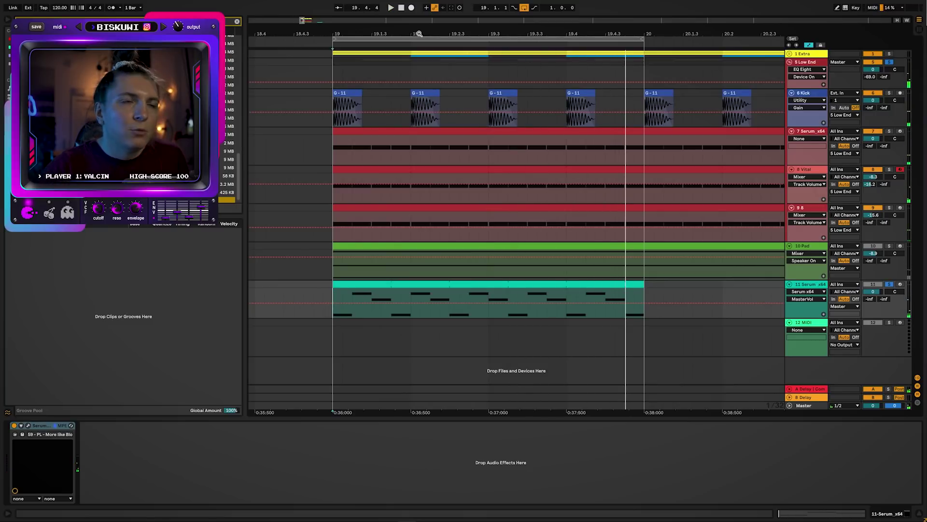
# Extend the repeating Serum clip on track 11 to position 20.3
pyautogui.moveTo(646, 285); pyautogui.dragTo(751, 285)
pyautogui.moveTo(528, 34); pyautogui.dragTo(477, 28)
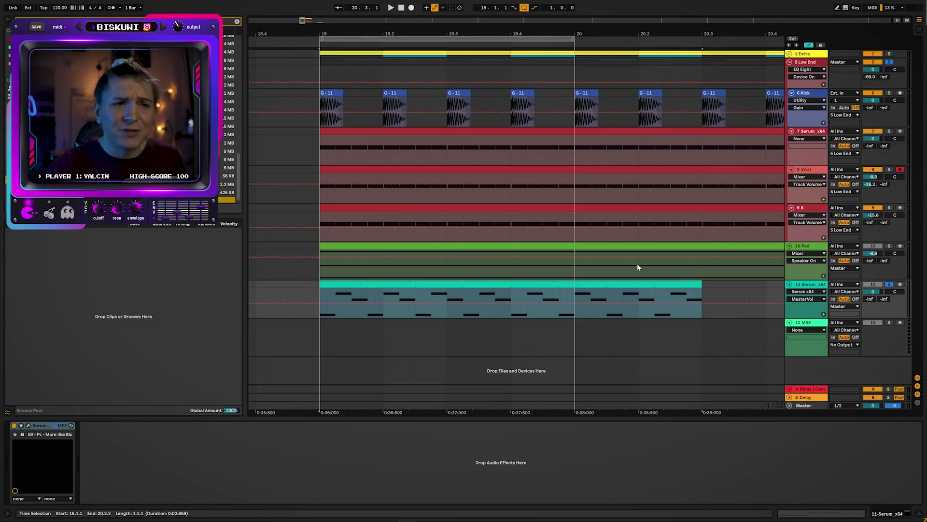
pyautogui.press('-')
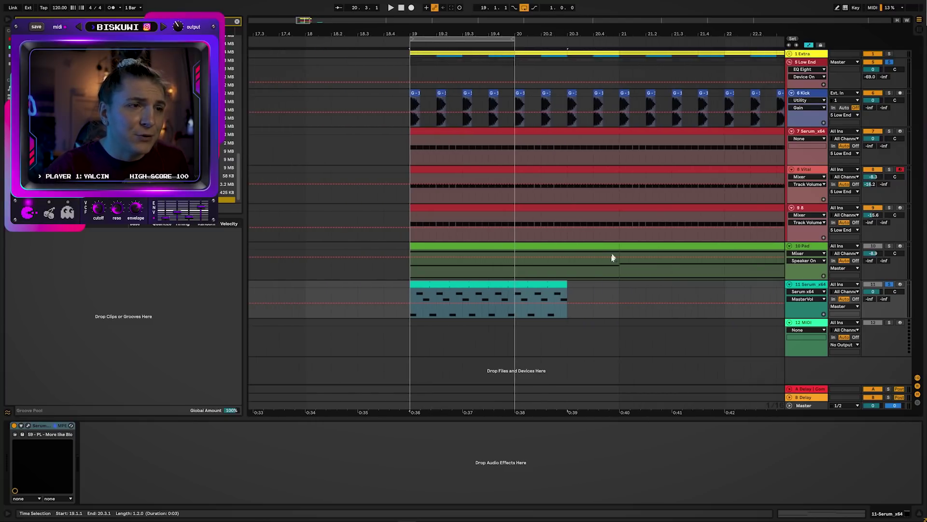
# Inspect the chord notes in the Pad clip and return to the arrangement
pyautogui.click(660, 247)
pyautogui.doubleClick(661, 246)
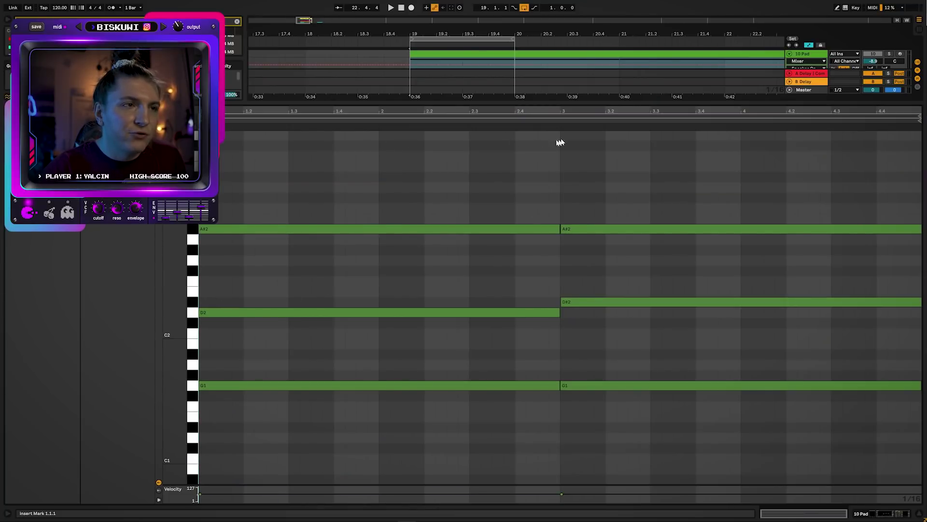
pyautogui.hotkey('shift', 'Tab')
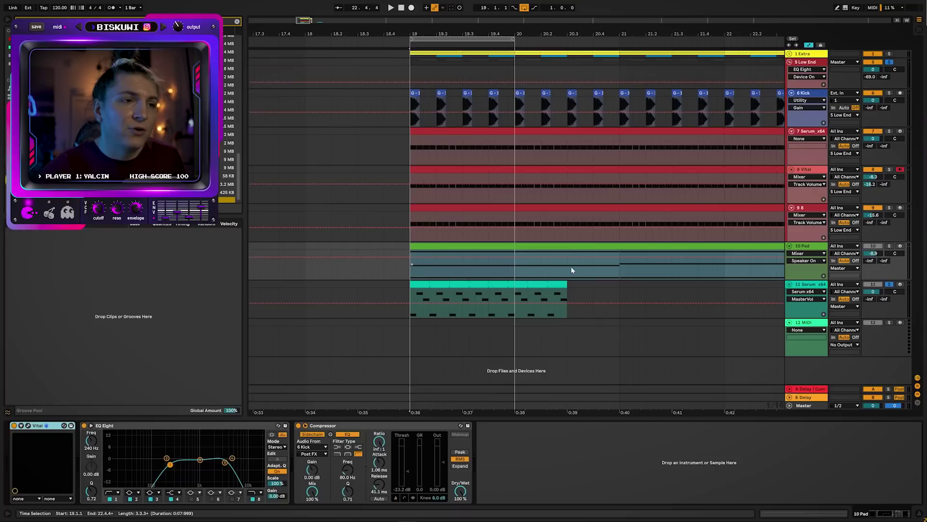
# Play the soloed Pad track from 20.4.1 to hear the chord change at bar 21
pyautogui.click(593, 278)
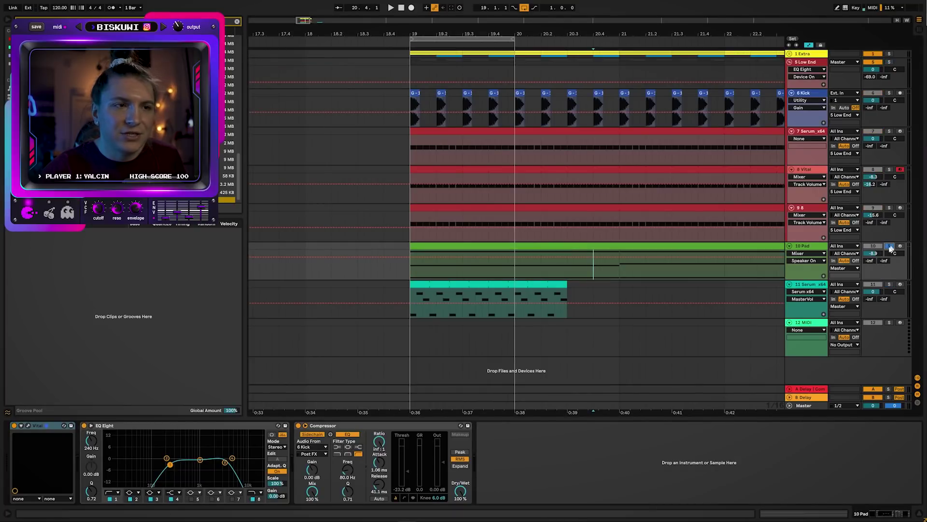
pyautogui.press('space')
pyautogui.press('space')
pyautogui.press('space')
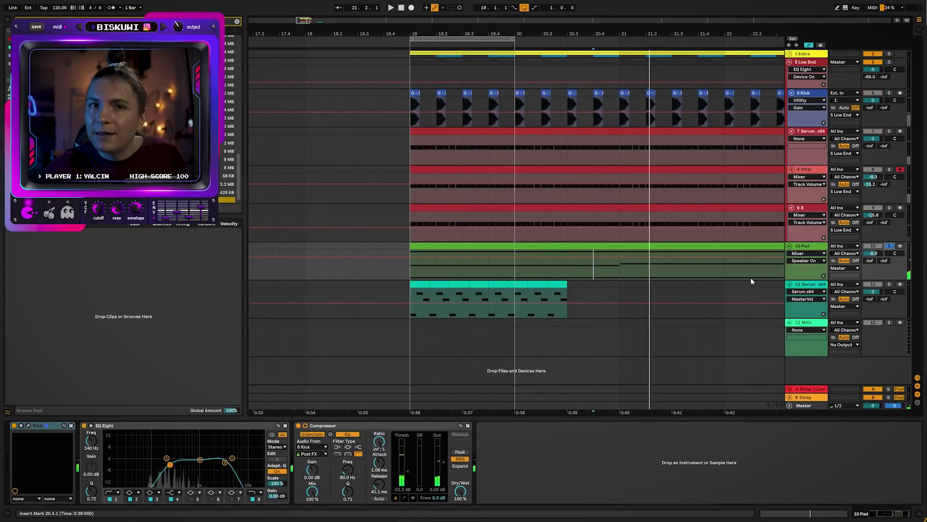
# Extend the Serum clip to bar 21 and duplicate it to span bars 21 to 23
pyautogui.moveTo(568, 289); pyautogui.dragTo(619, 291)
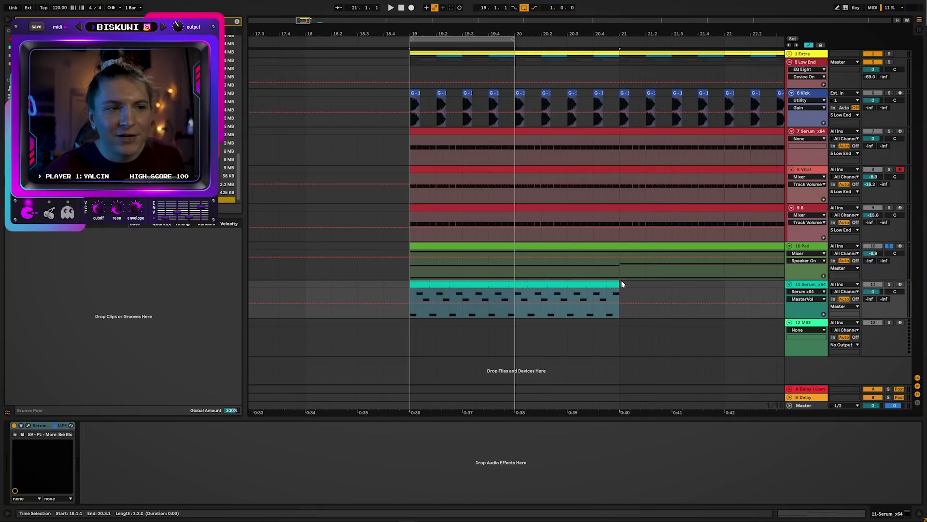
pyautogui.moveTo(555, 282); pyautogui.dragTo(764, 294)
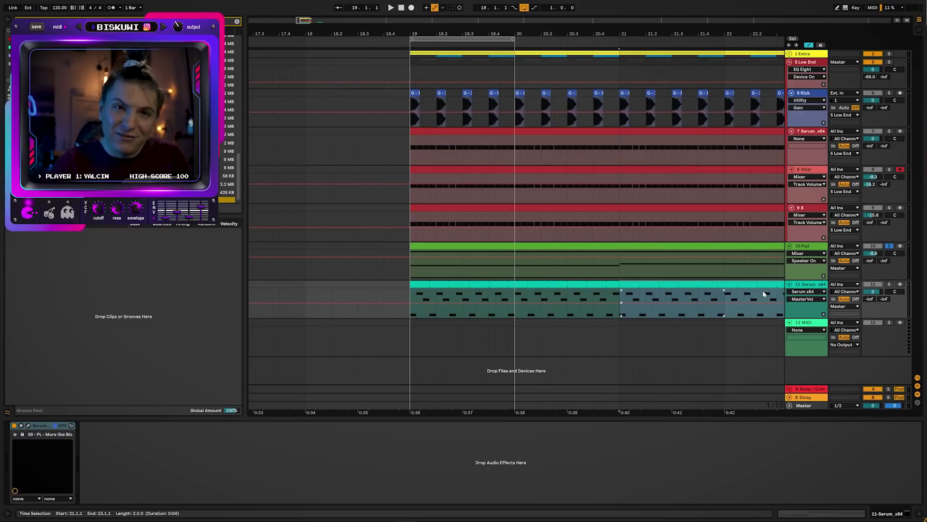
# Raise the third note, C3, to a higher pitch in the duplicated Serum clip
pyautogui.doubleClick(727, 282)
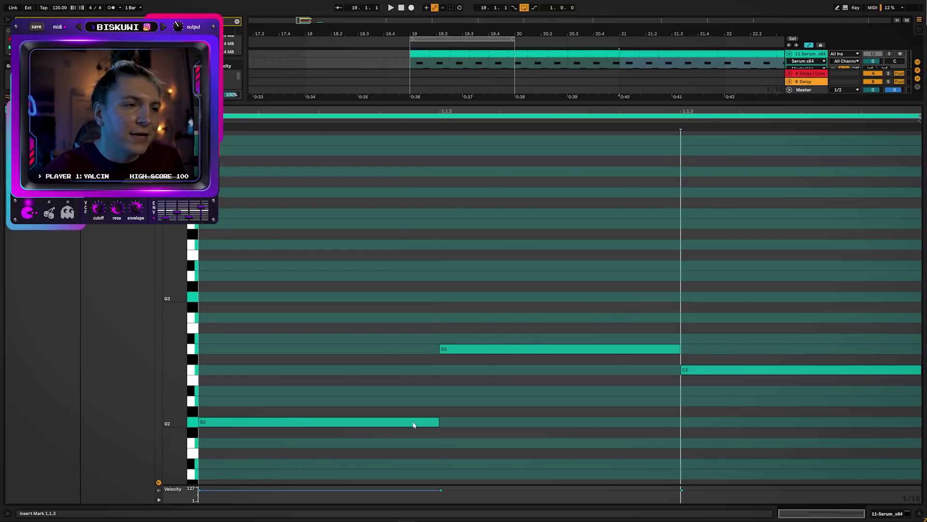
pyautogui.moveTo(691, 371); pyautogui.dragTo(694, 342)
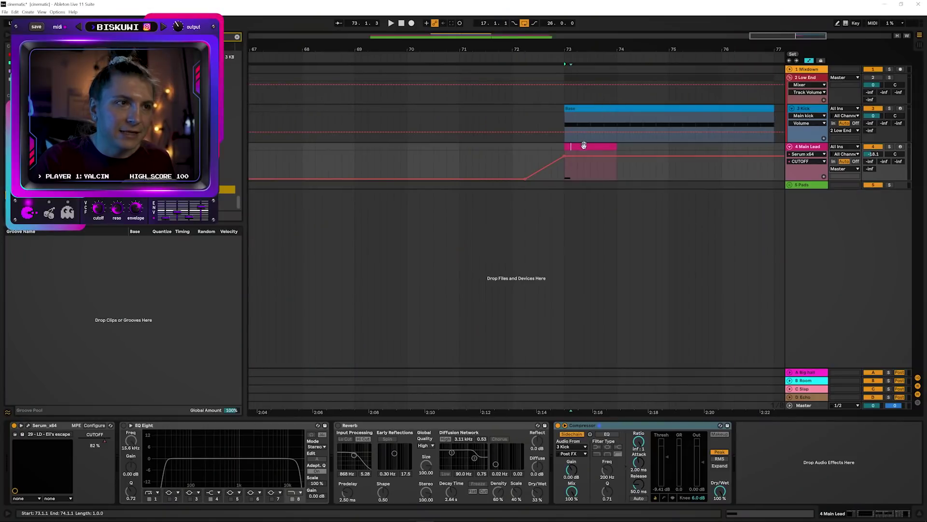
# Open the Main Lead clip at bar 73 and move its loop end to 1.3.3
pyautogui.doubleClick(584, 146)
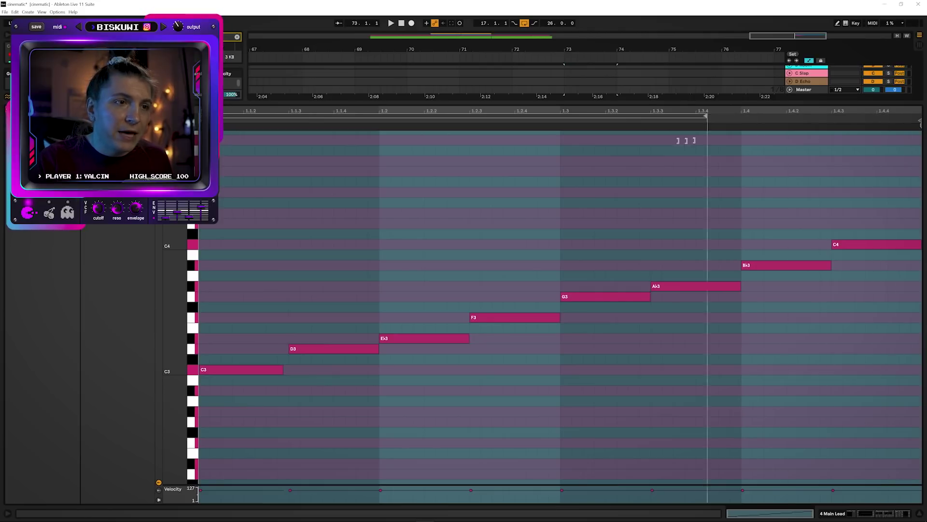
pyautogui.moveTo(686, 140)
pyautogui.mouseDown()
pyautogui.moveTo(389, 160)
pyautogui.moveTo(690, 158)
pyautogui.mouseUp()
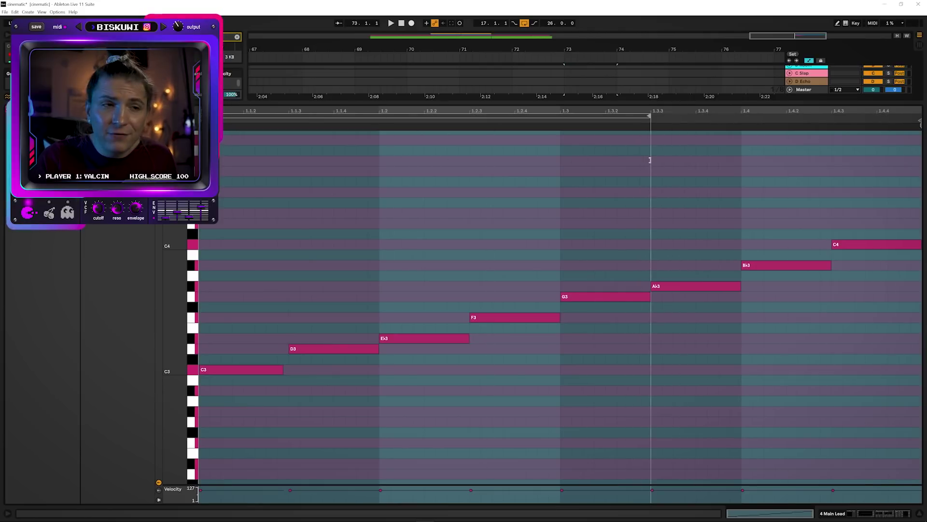
# Play the shortened Main Lead loop and extend its clip from bar 73 to 76.2.3
pyautogui.click(598, 296)
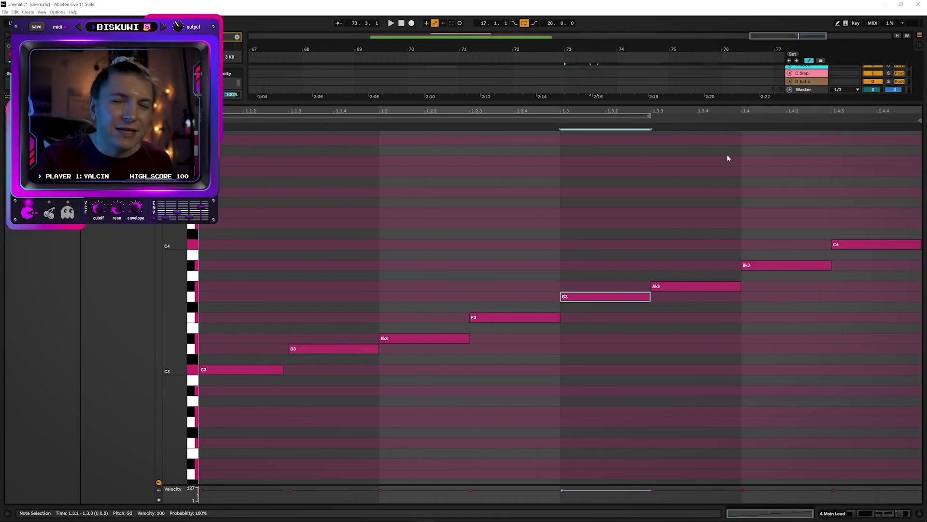
pyautogui.press('space')
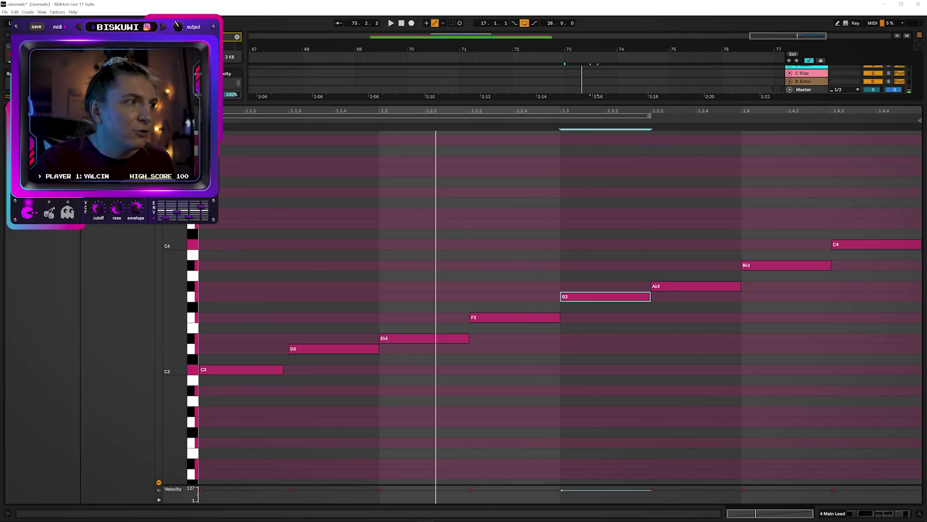
pyautogui.click(42, 142)
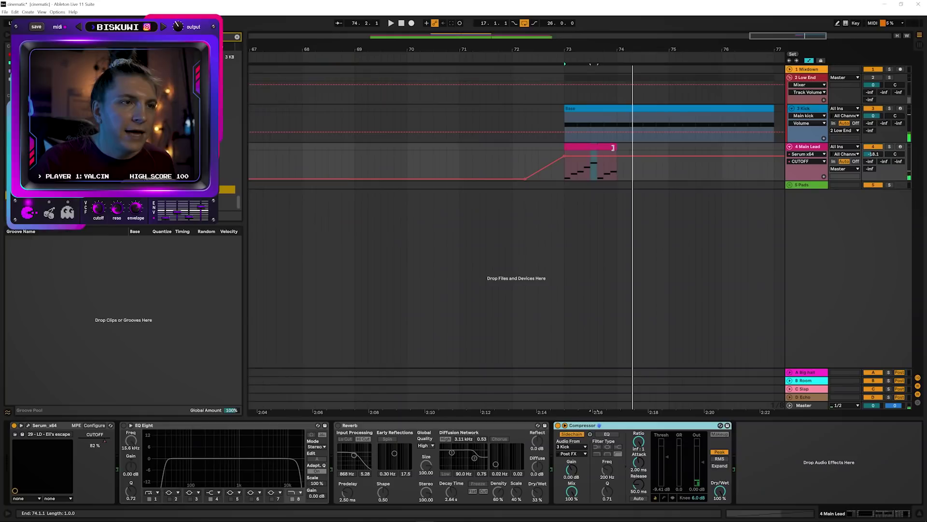
pyautogui.moveTo(621, 148); pyautogui.dragTo(742, 148)
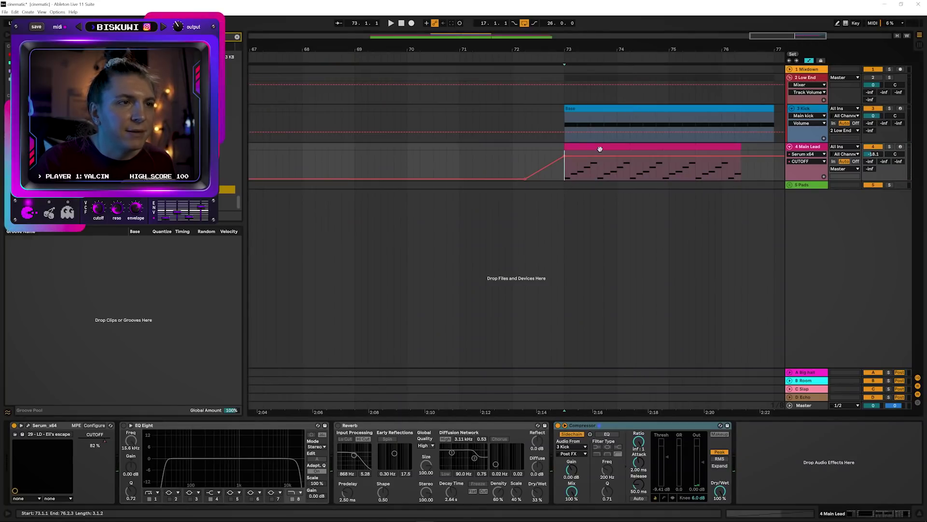
# Play the extended Main Lead clip and show the effects page of its Serum synth
pyautogui.doubleClick(600, 149)
pyautogui.press('space')
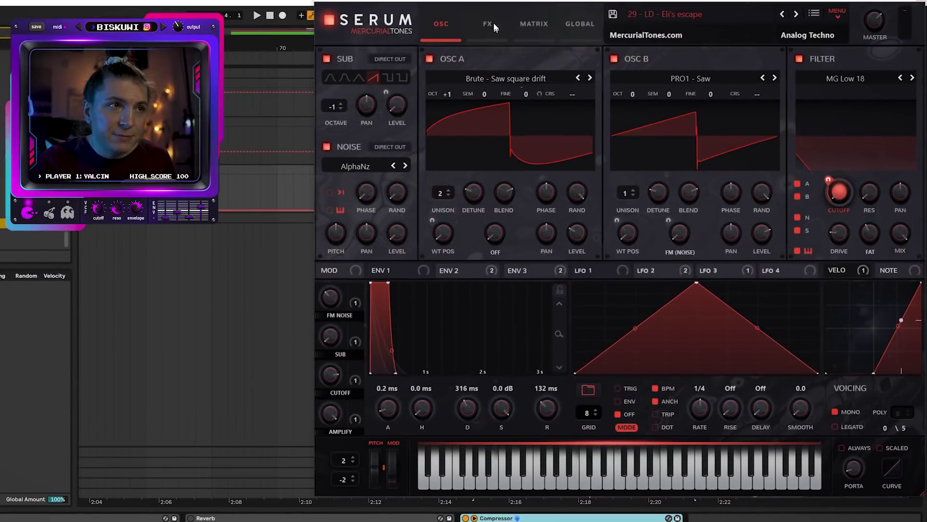
pyautogui.click(494, 22)
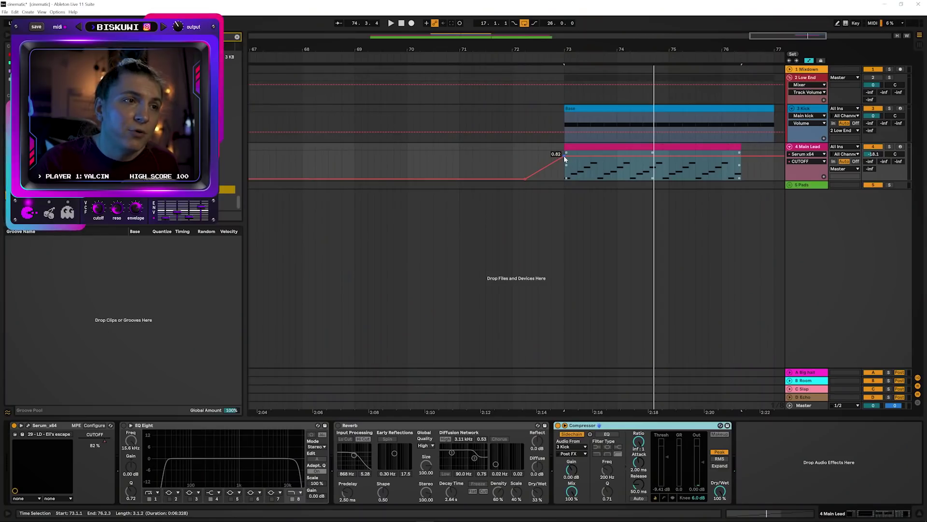
# Lower the Main Lead's Serum cutoff automation to 0.22 at bar 73 and raise it at the clip's end
pyautogui.moveTo(564, 156); pyautogui.dragTo(563, 173)
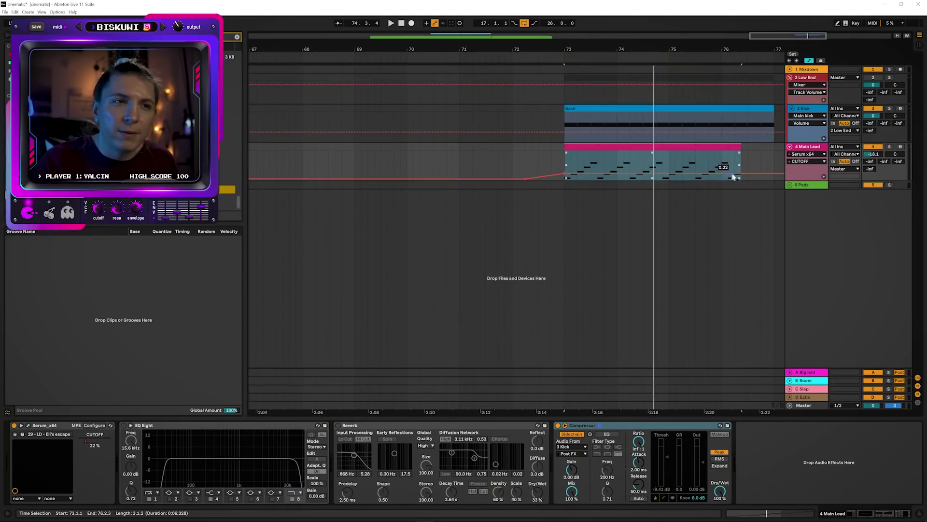
pyautogui.moveTo(741, 177); pyautogui.dragTo(741, 157)
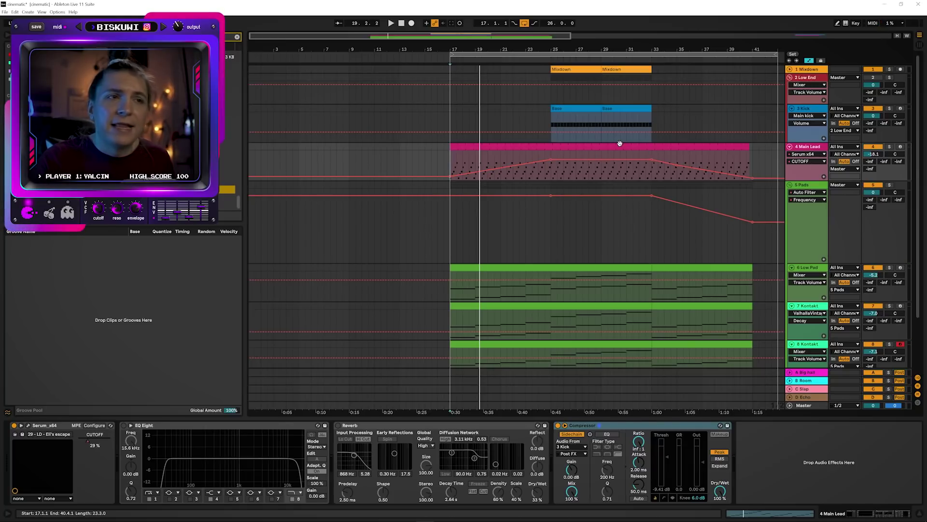
# Play the arrangement from bar 17 with the Low End group folded and view the Low Pad clip's notes
pyautogui.click(790, 77)
pyautogui.press('space')
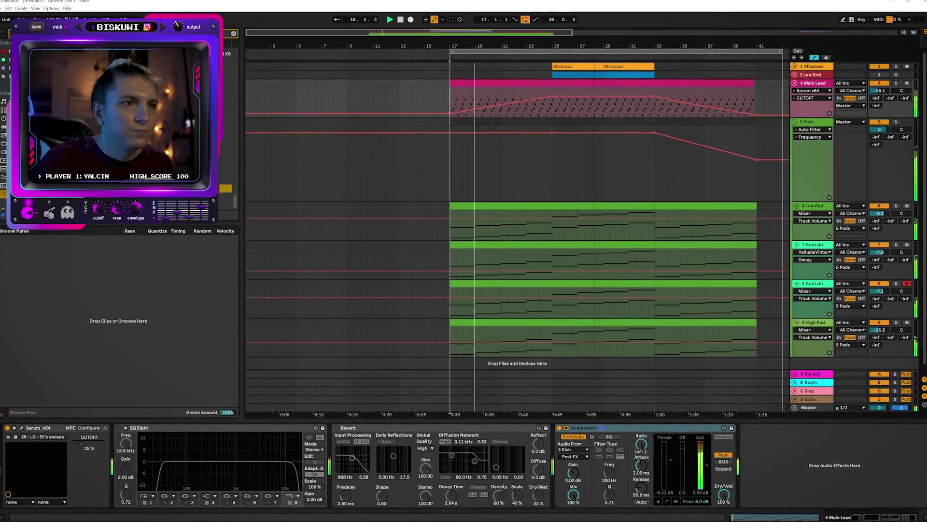
pyautogui.moveTo(754, 45); pyautogui.dragTo(753, 40)
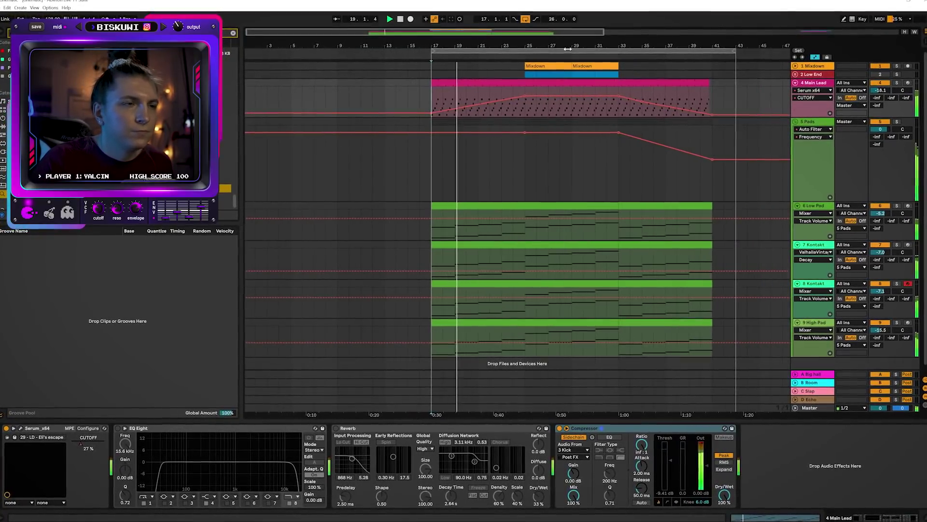
pyautogui.doubleClick(475, 205)
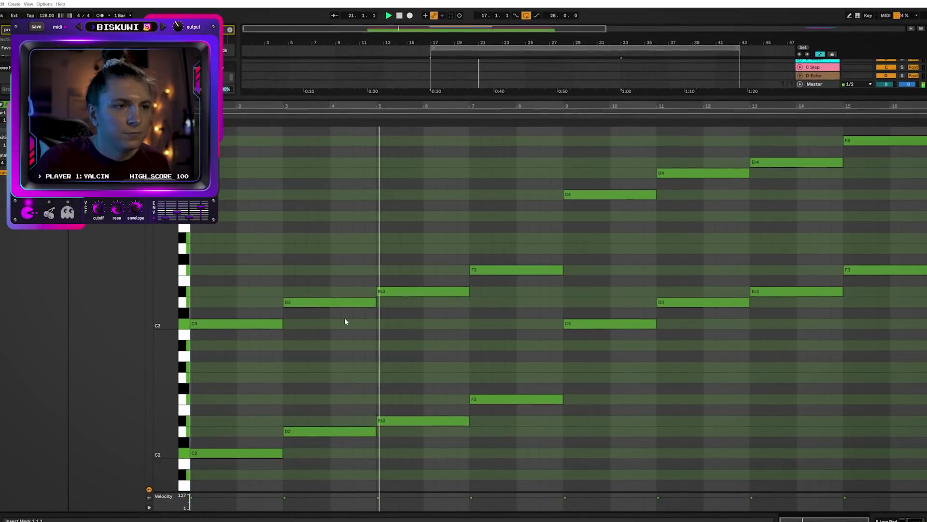
pyautogui.hotkey('shift', 'Tab')
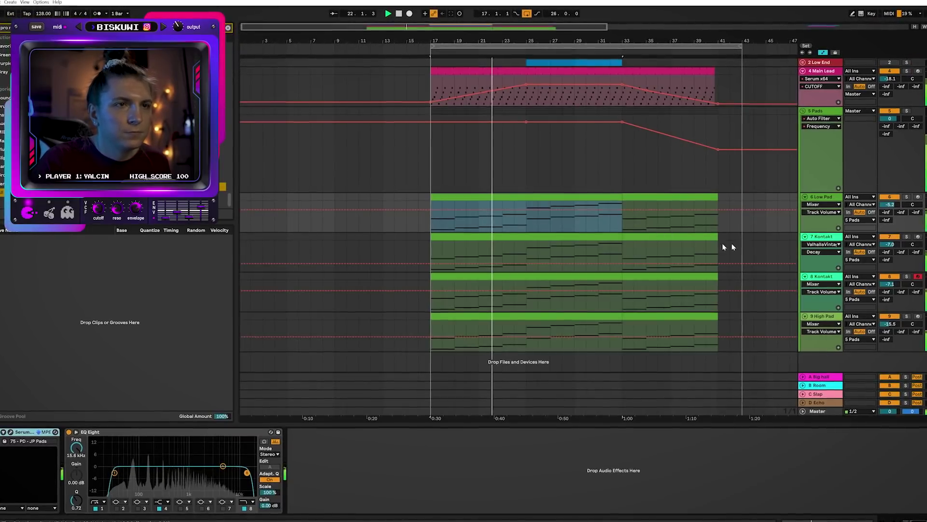
# Fold the Pads group and increase the Main Lead track's height to enlarge its notes and cutoff automation
pyautogui.scroll(1, 731, 242)
pyautogui.doubleClick(822, 119)
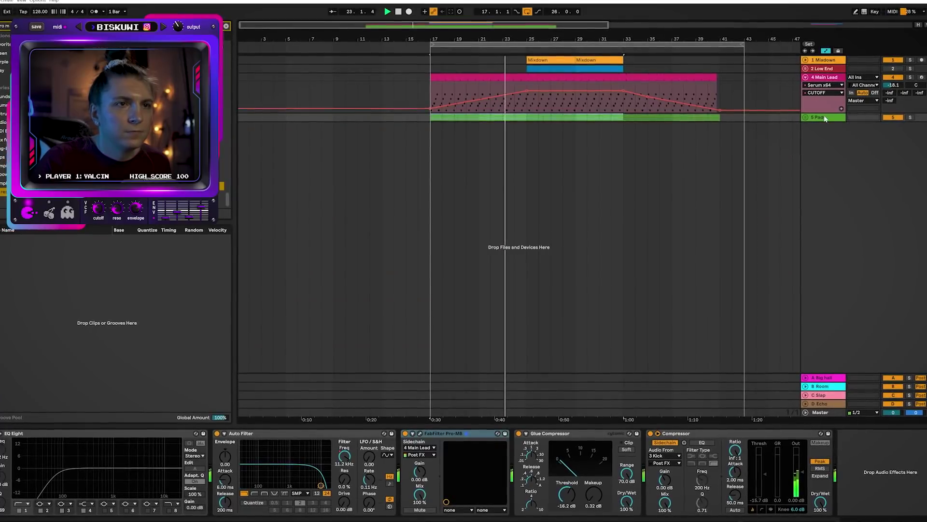
pyautogui.moveTo(824, 112); pyautogui.dragTo(821, 221)
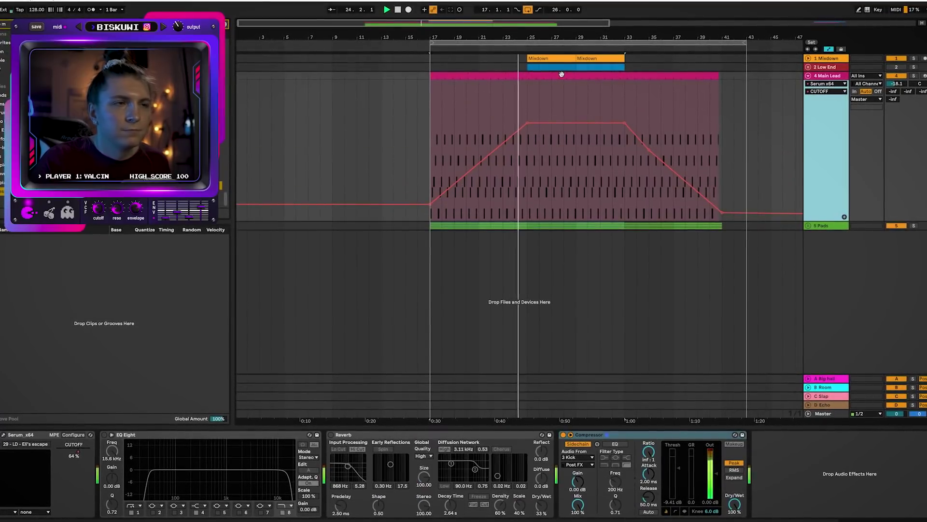